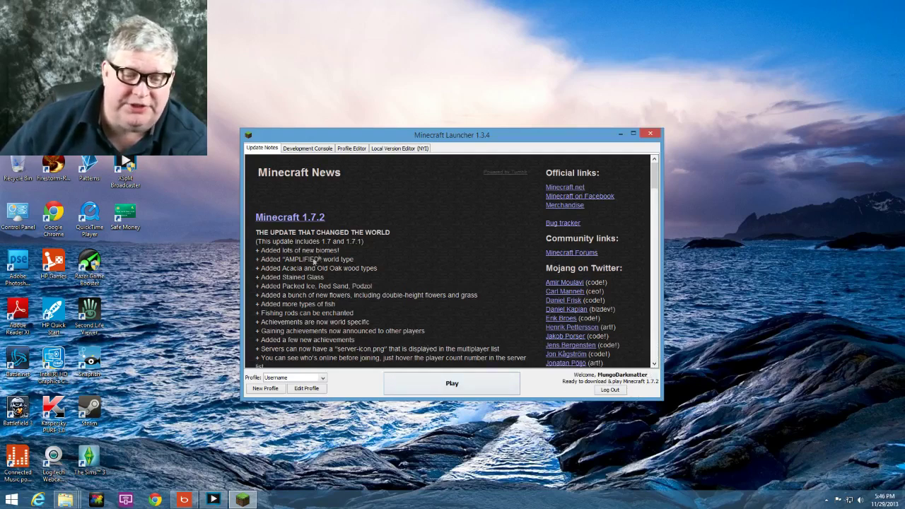
# Try release 1.6.2 on the existing Username profile, then discard the change
pyautogui.click(306, 389)
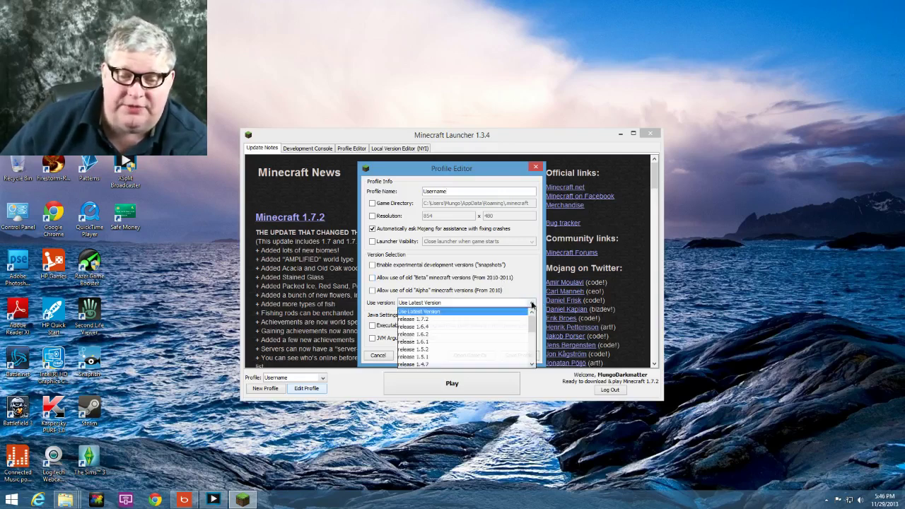
pyautogui.click(531, 302)
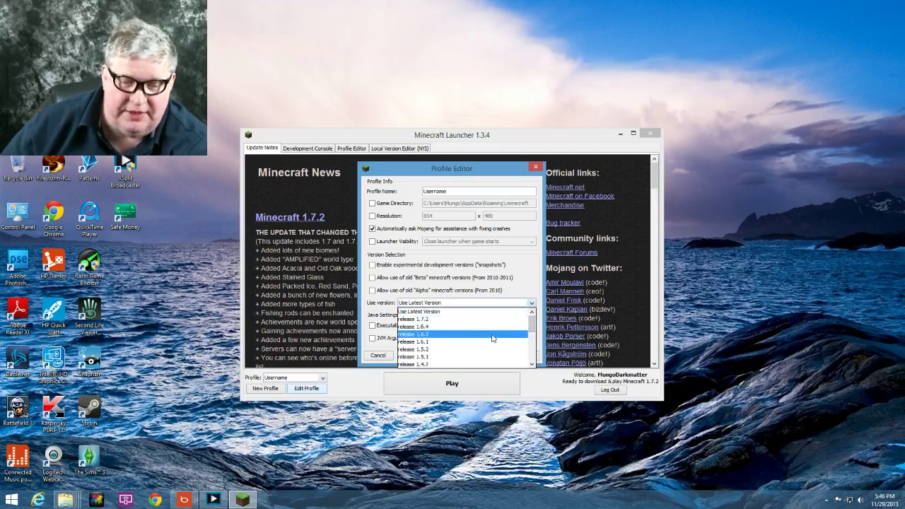
pyautogui.click(493, 338)
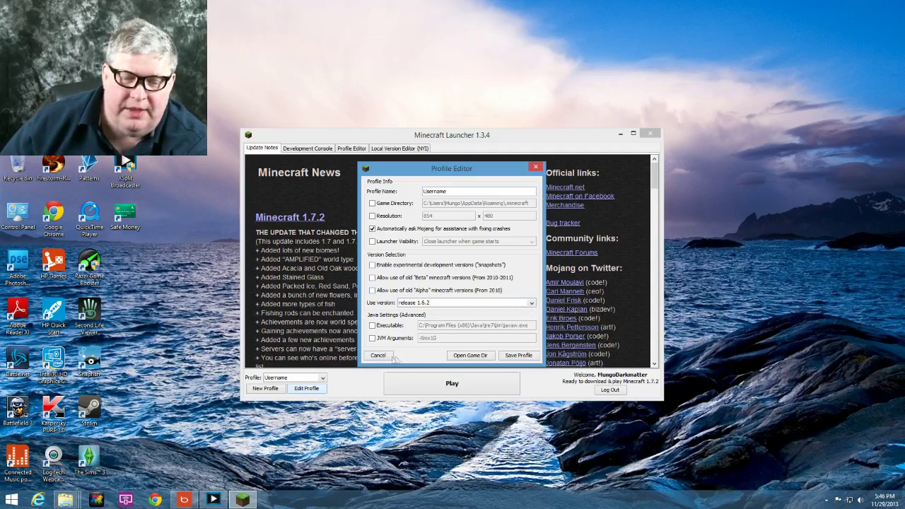
pyautogui.click(379, 355)
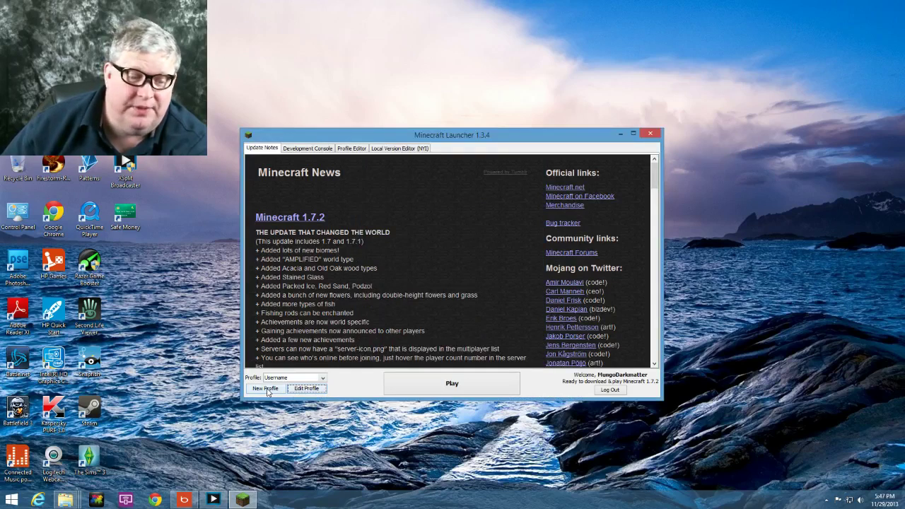
# Create and save a new profile 'Username 1.6.2' using release 1.6.2
pyautogui.click(267, 390)
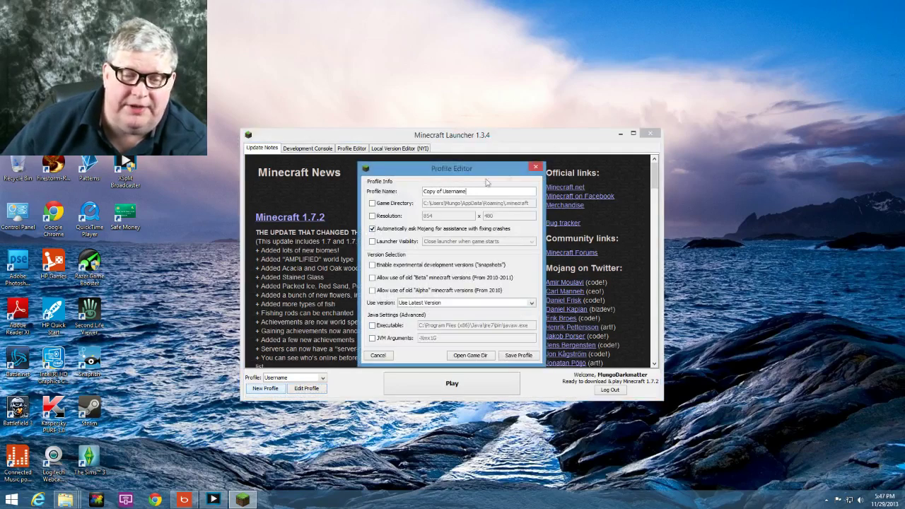
pyautogui.moveTo(434, 190); pyautogui.dragTo(423, 191)
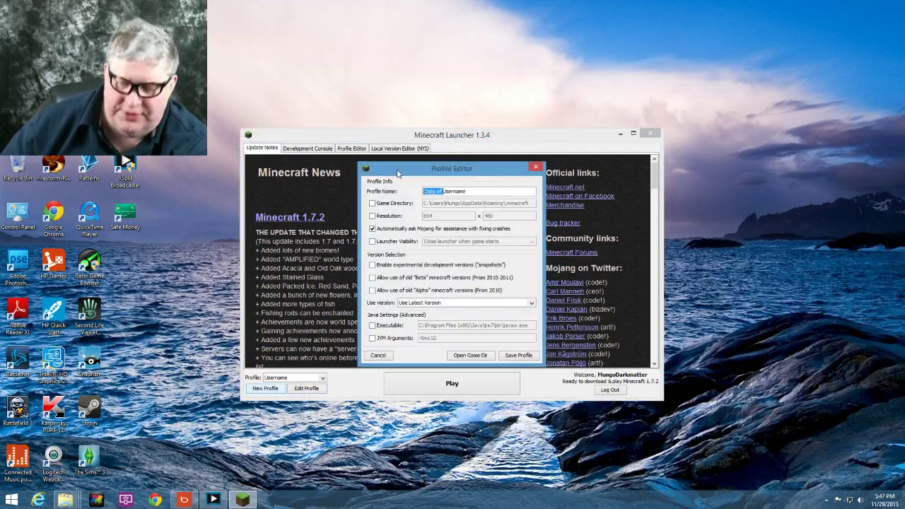
pyautogui.press('BackSpace')
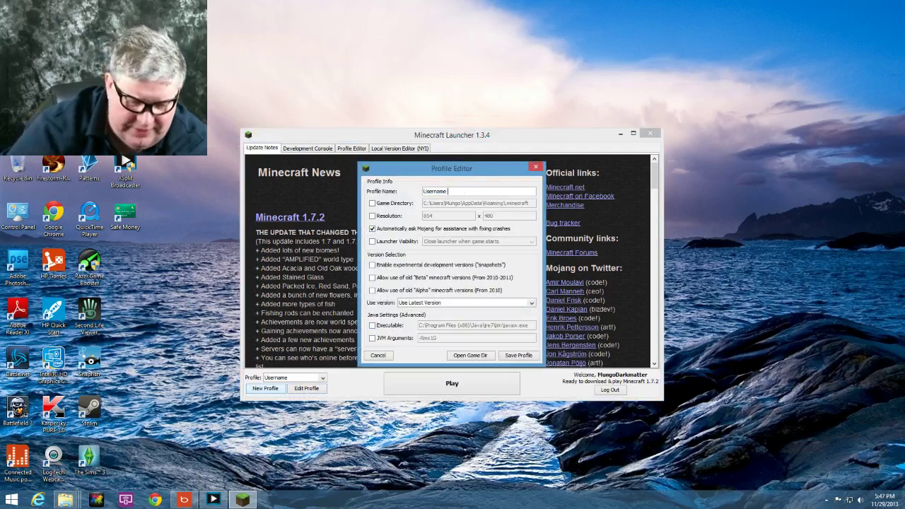
pyautogui.write('1.6.')
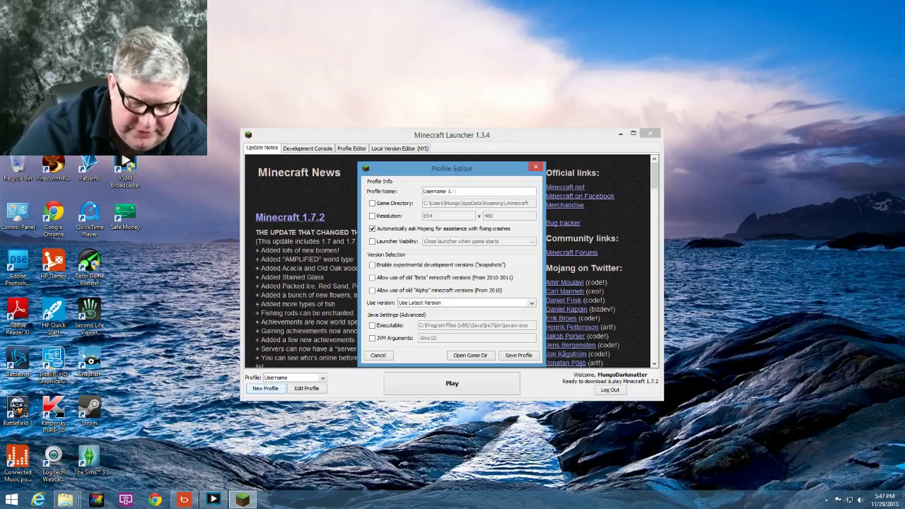
pyautogui.write('2')
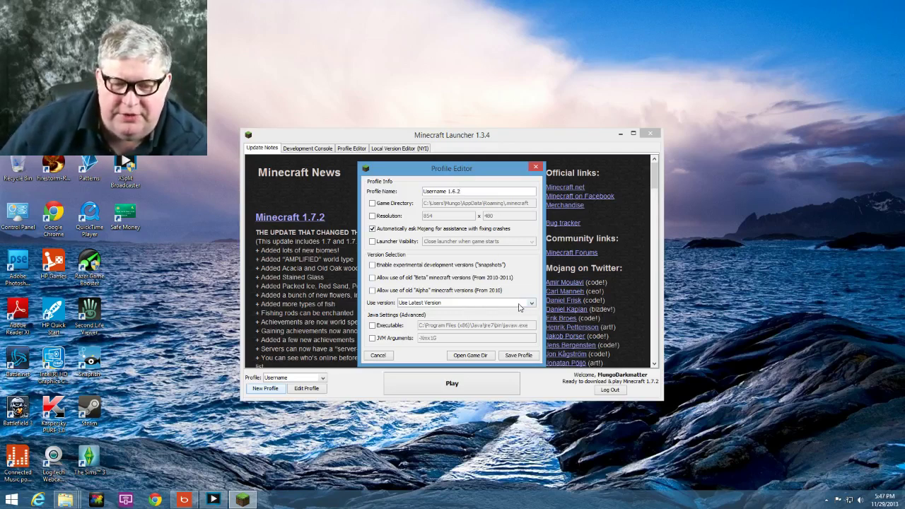
pyautogui.click(531, 306)
pyautogui.click(514, 334)
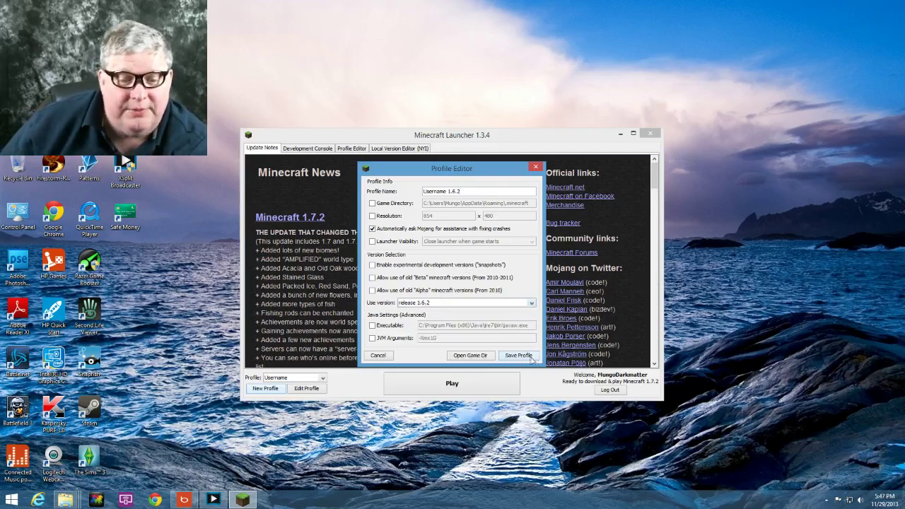
pyautogui.click(527, 355)
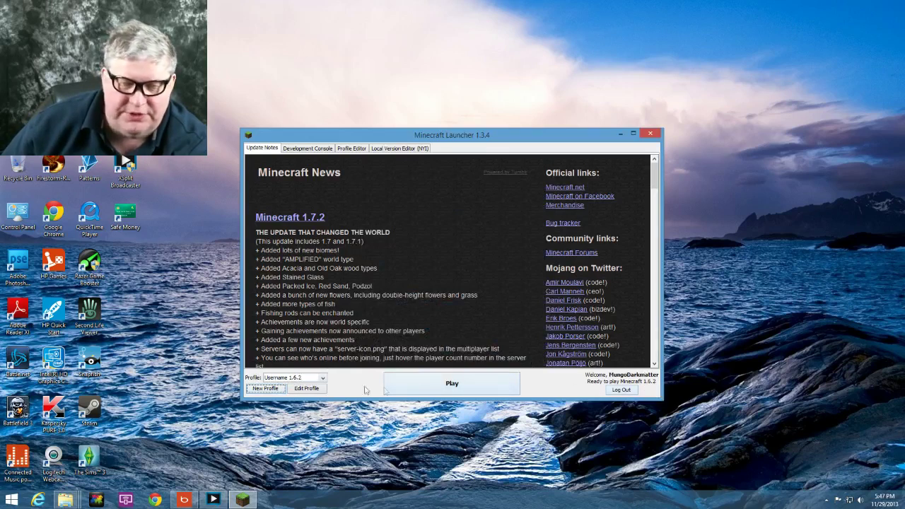
pyautogui.click(323, 381)
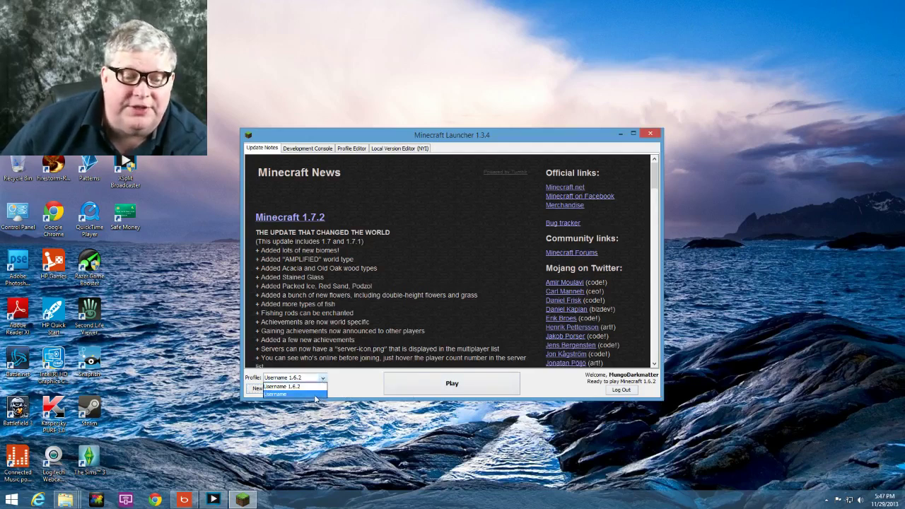
pyautogui.click(316, 395)
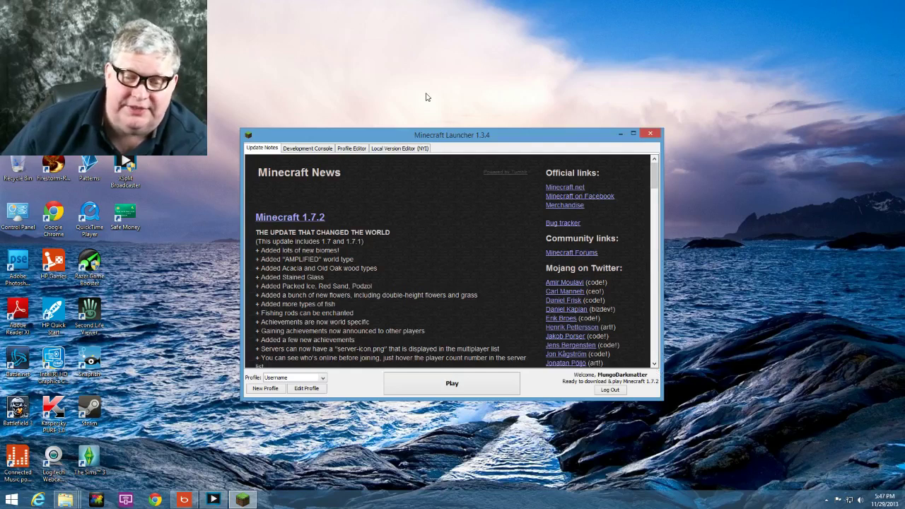
pyautogui.click(324, 381)
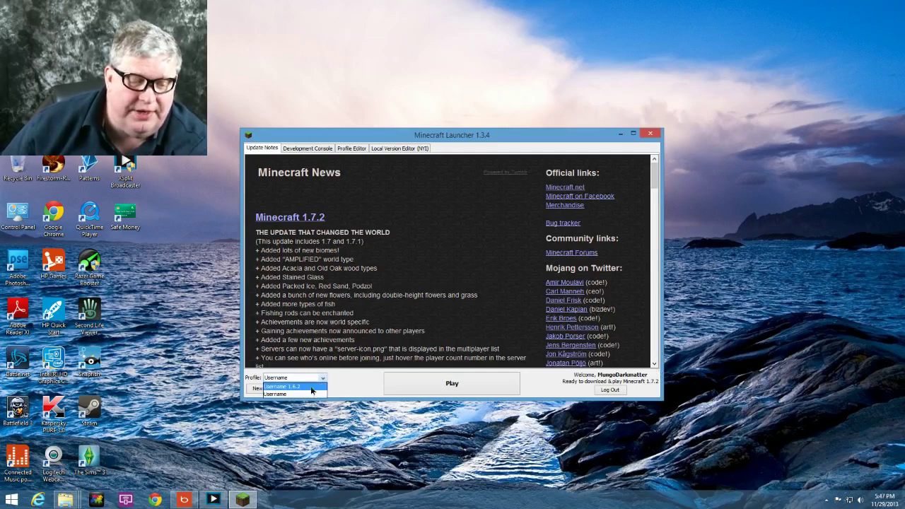
pyautogui.click(311, 388)
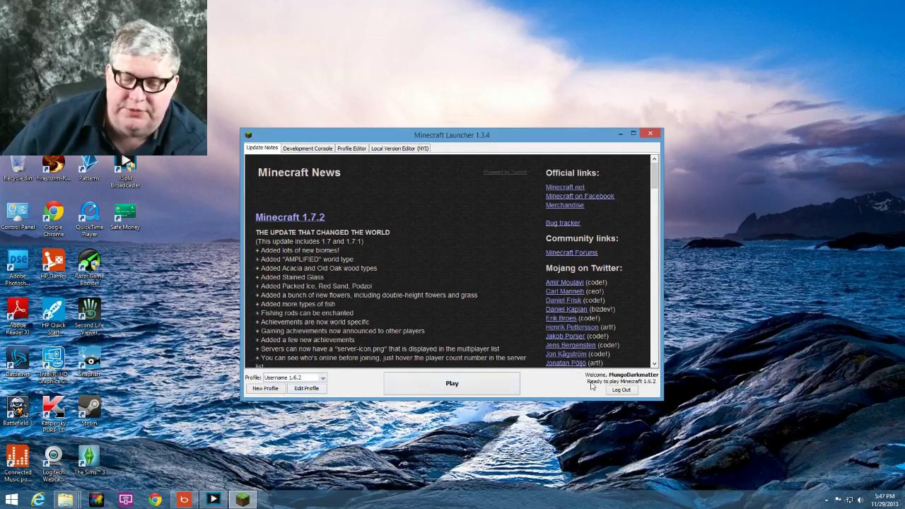
# Launch Minecraft 1.6.2 with Play from the Username 1.6.2 profile
pyautogui.click(454, 385)
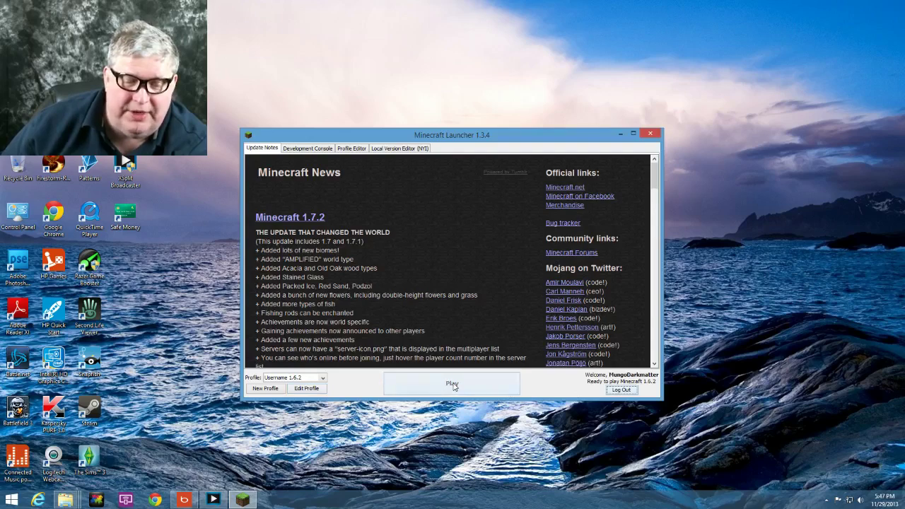